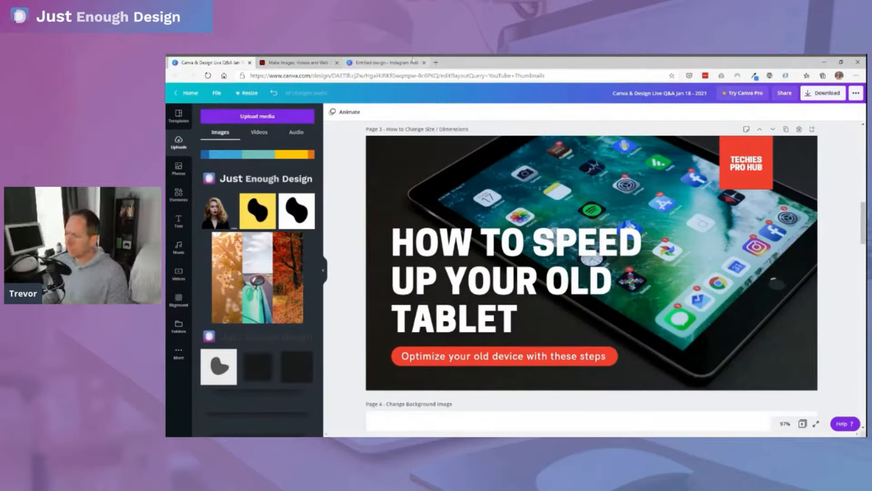
- Place the blank Instagram post's browser tab beside the Canva & Design Live Q&A design's tab and return to that design
{"action": "left_click", "coordinate": [387, 63]}
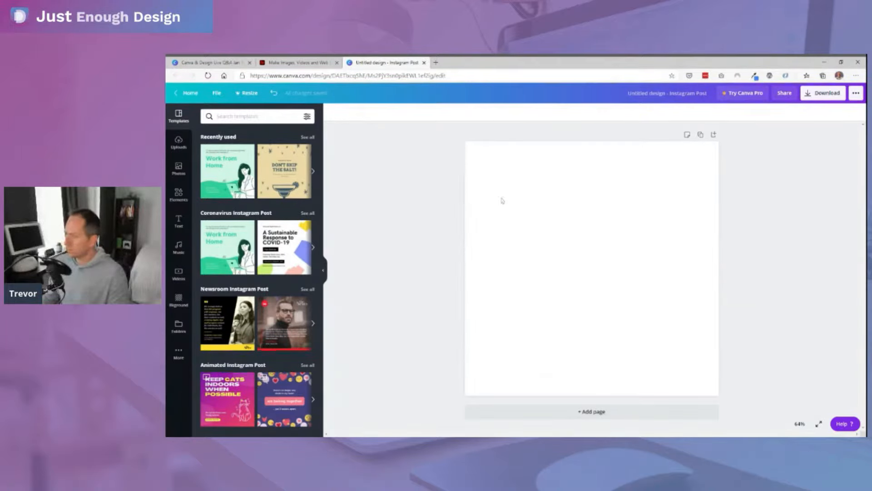
{"action": "left_click_drag", "start_coordinate": [376, 66], "coordinate": [300, 64]}
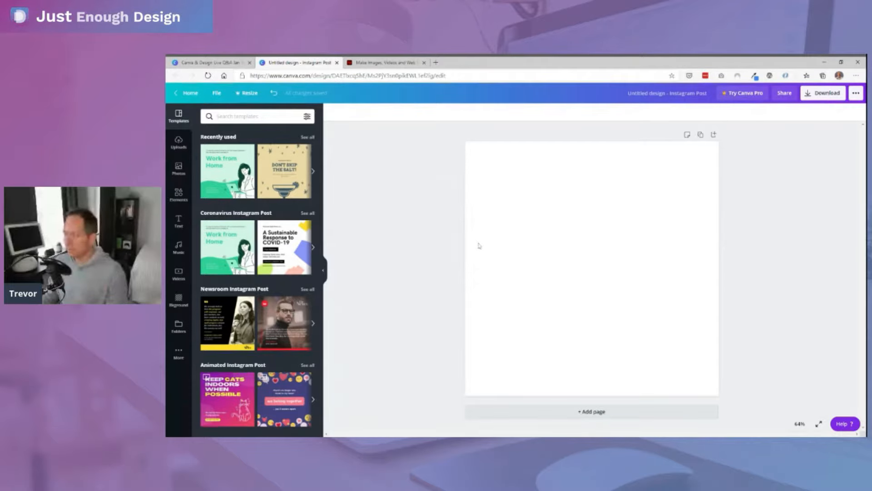
{"action": "left_click", "coordinate": [234, 63]}
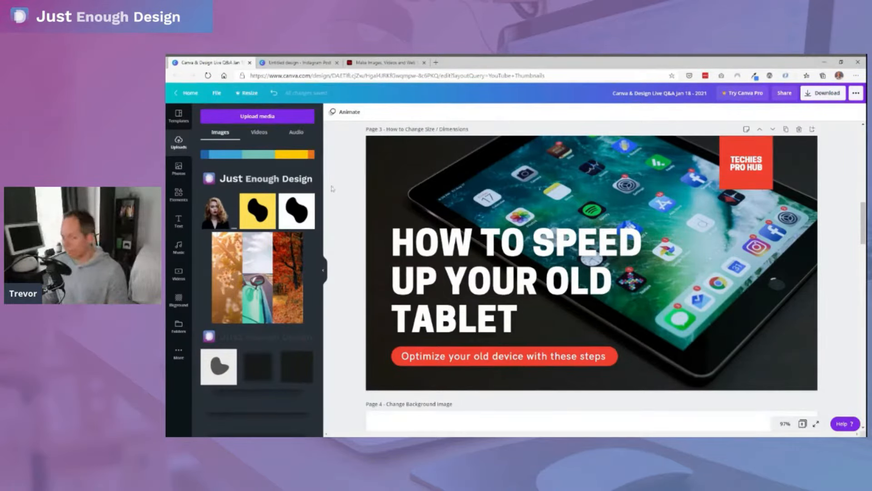
- Copy the tablet background photo from page 3 of the thumbnail design and paste it into the blank Instagram post
{"action": "double_click", "coordinate": [512, 190]}
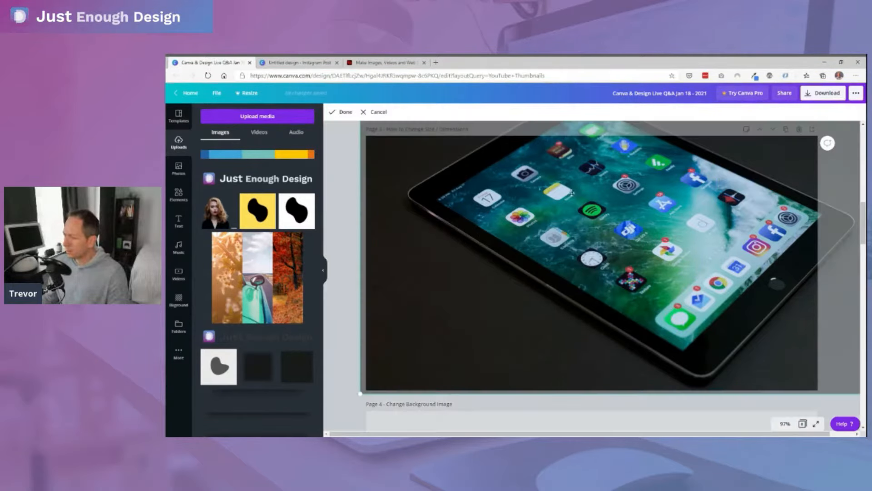
{"action": "left_click", "coordinate": [349, 197]}
{"action": "double_click", "coordinate": [497, 184]}
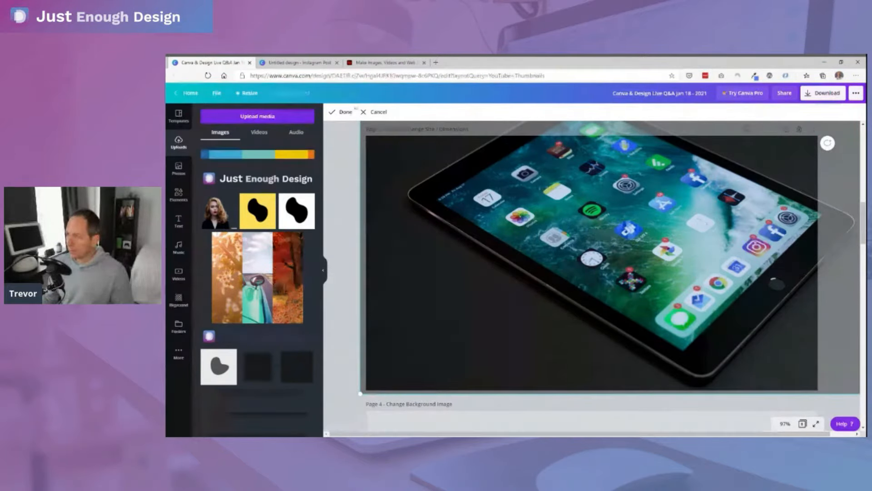
{"action": "left_click", "coordinate": [311, 63]}
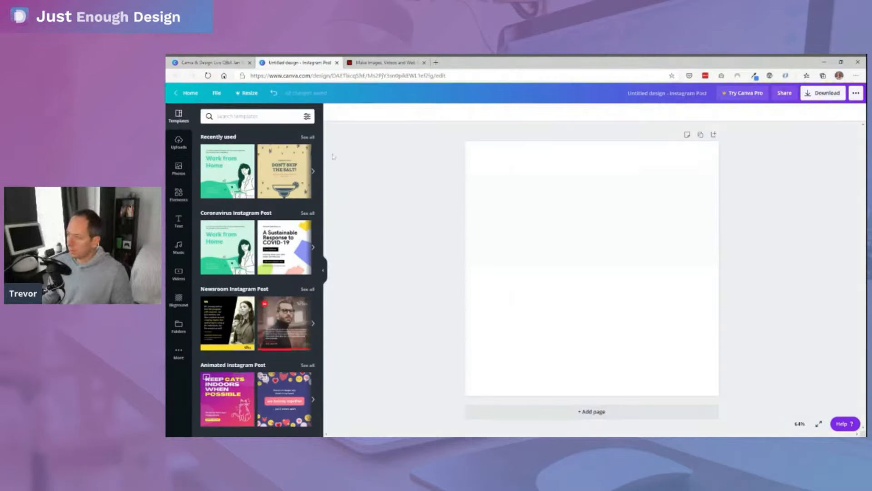
{"action": "left_click", "coordinate": [548, 214]}
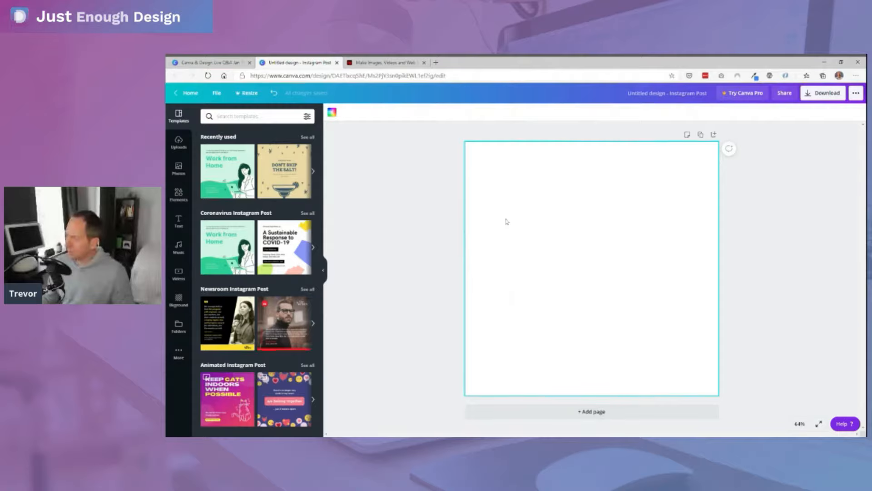
{"action": "key", "text": "ctrl+v"}
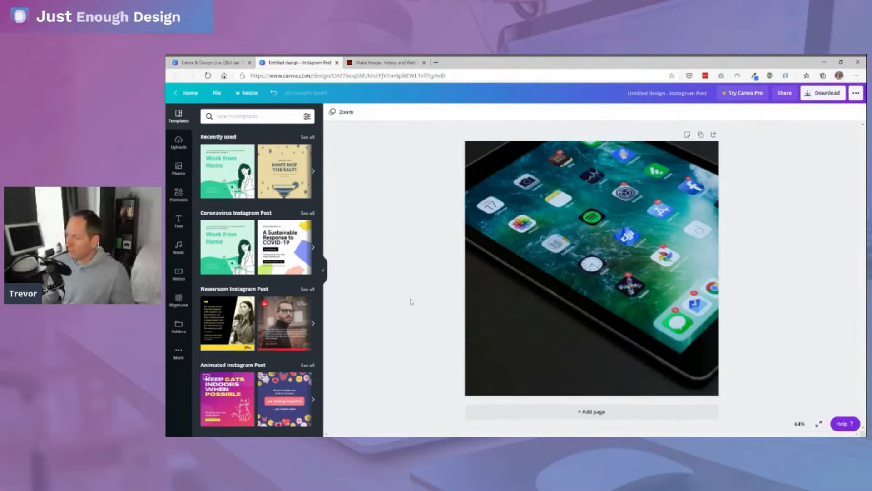
- Copy the red TECHIES PRO HUB logo from the thumbnail into the Instagram post, enlarging it at the design's upper-right edge
{"action": "left_click", "coordinate": [230, 64]}
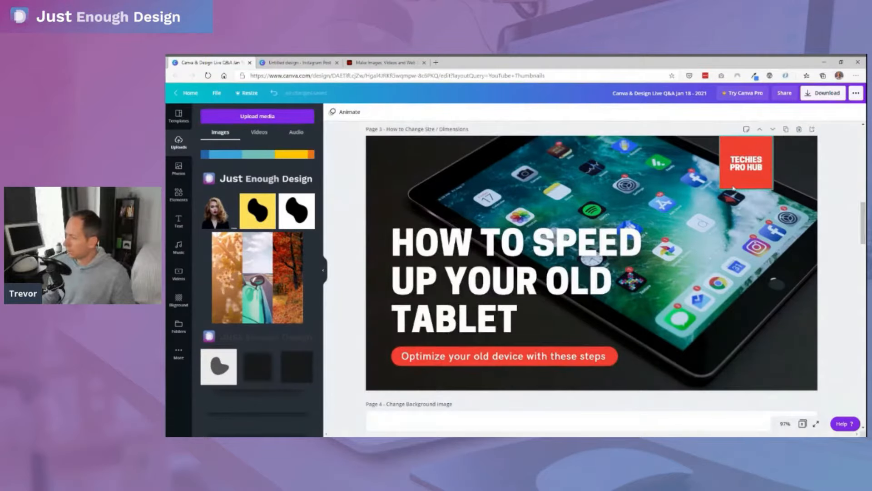
{"action": "left_click", "coordinate": [733, 185]}
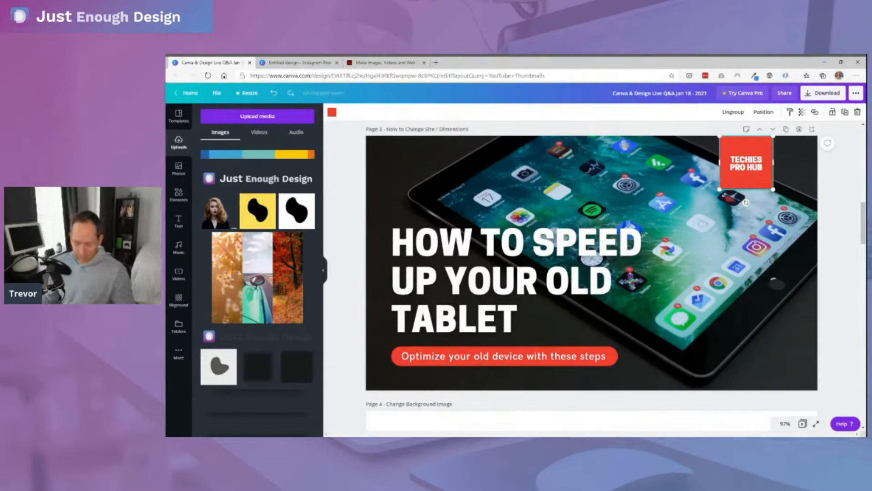
{"action": "left_click", "coordinate": [347, 184]}
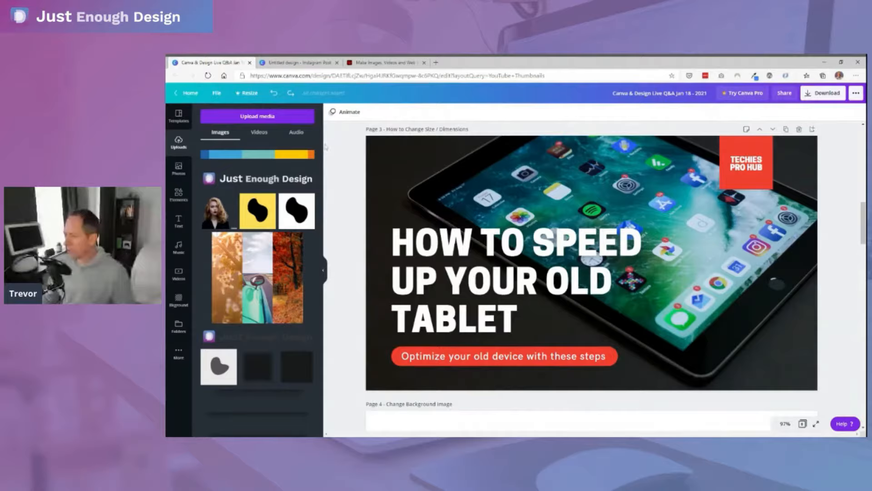
{"action": "left_click", "coordinate": [298, 63]}
{"action": "key", "text": "ctrl+v"}
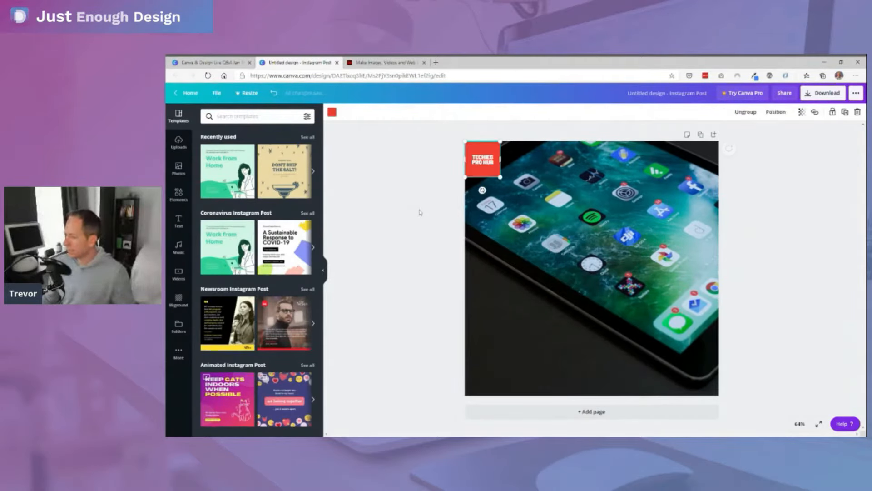
{"action": "left_click_drag", "start_coordinate": [486, 173], "coordinate": [655, 190]}
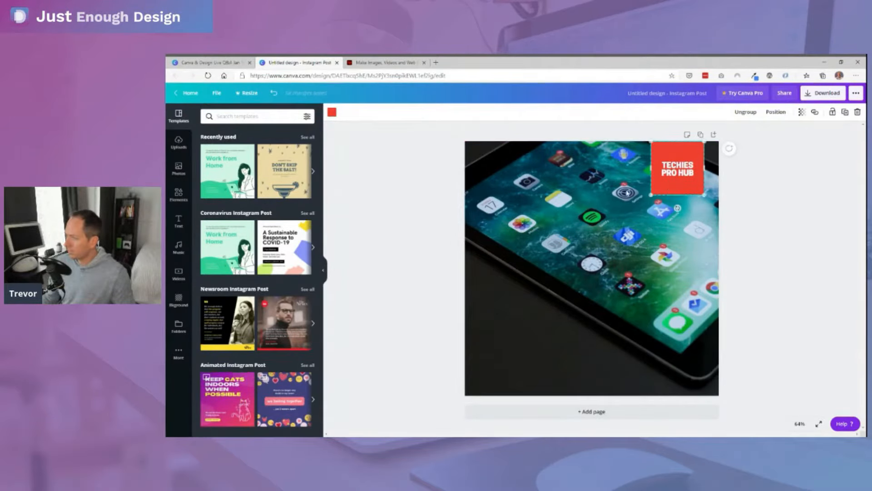
{"action": "left_click", "coordinate": [436, 201]}
- Copy the headline "HOW TO SPEED UP YOUR OLD TABLET" into the Instagram post and place it in the lower half of the photo
{"action": "key", "text": "ctrl+shift+Tab"}
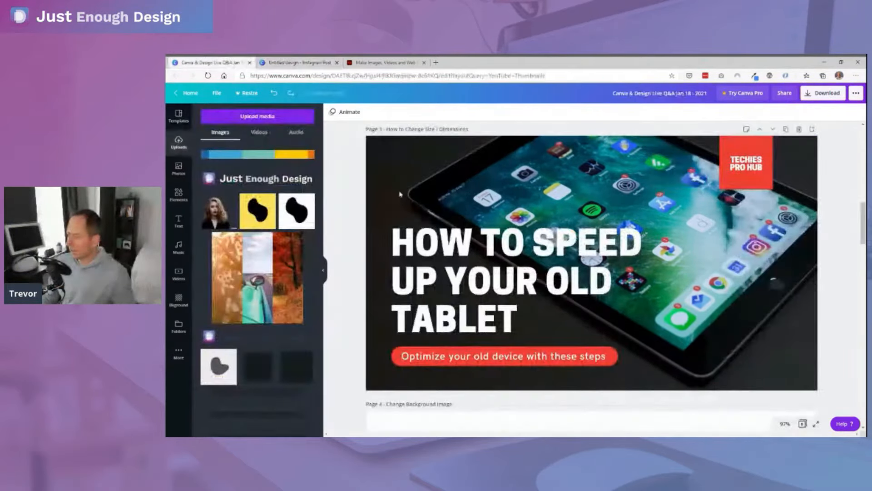
{"action": "left_click", "coordinate": [434, 239]}
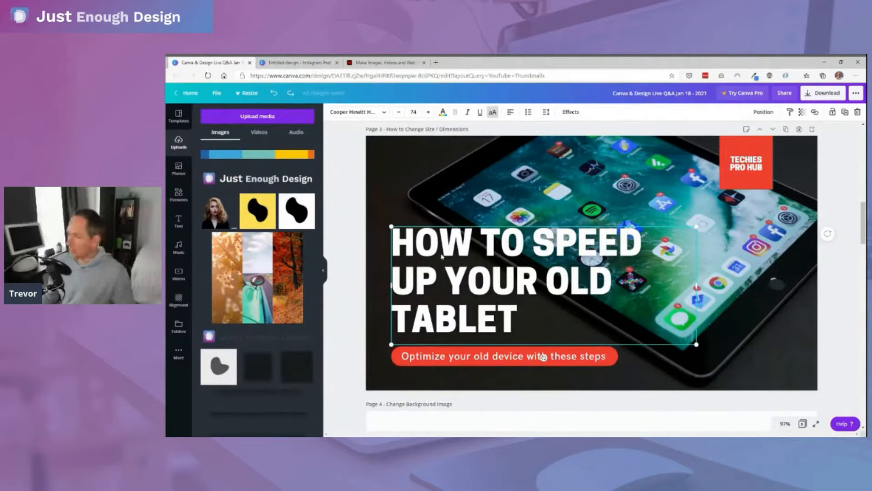
{"action": "left_click", "coordinate": [293, 64]}
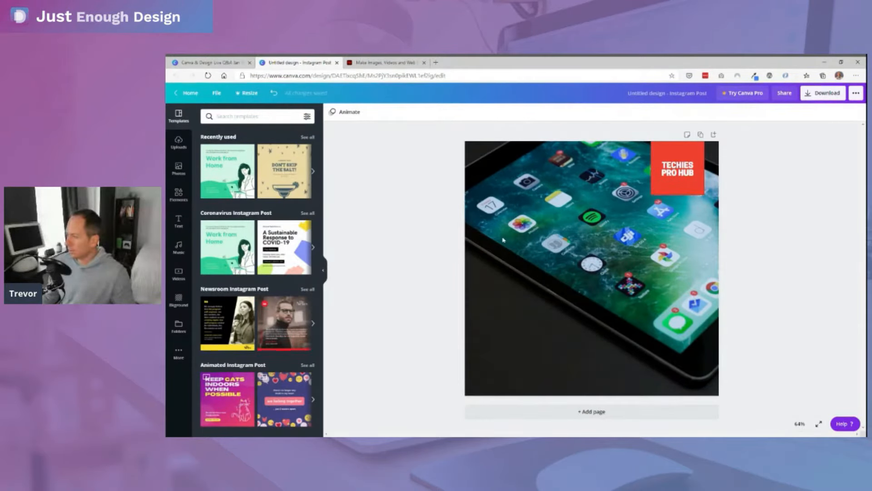
{"action": "key", "text": "ctrl+v"}
{"action": "left_click_drag", "start_coordinate": [519, 215], "coordinate": [527, 302]}
{"action": "left_click", "coordinate": [417, 296]}
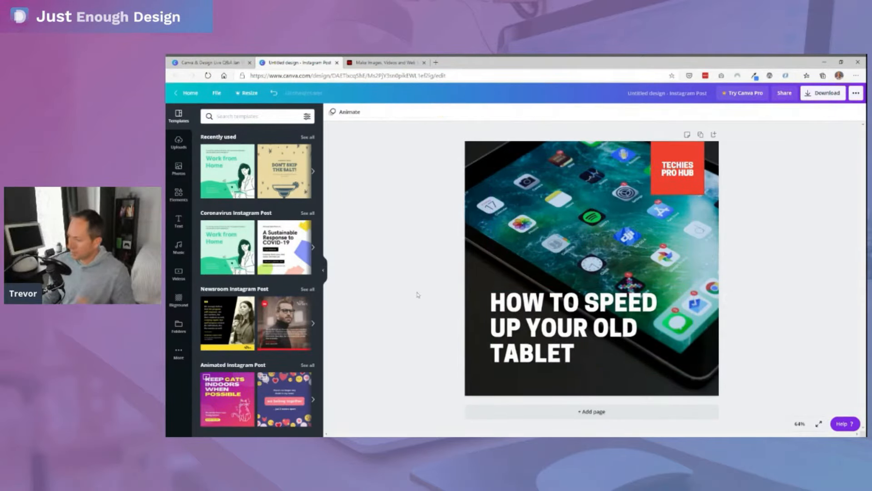
- Ungroup the red "Optimize your old device with these steps" banner on the thumbnail page, and undo the last change
{"action": "left_click", "coordinate": [212, 63]}
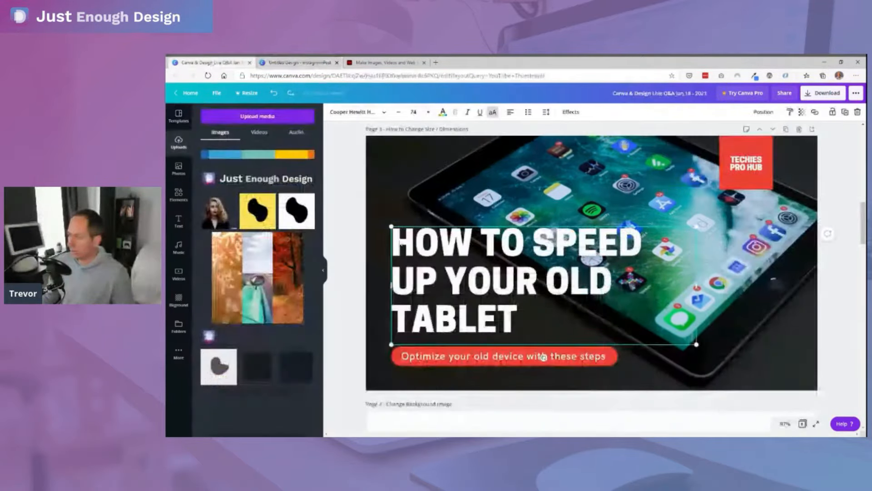
{"action": "left_click", "coordinate": [347, 282]}
{"action": "left_click", "coordinate": [400, 359]}
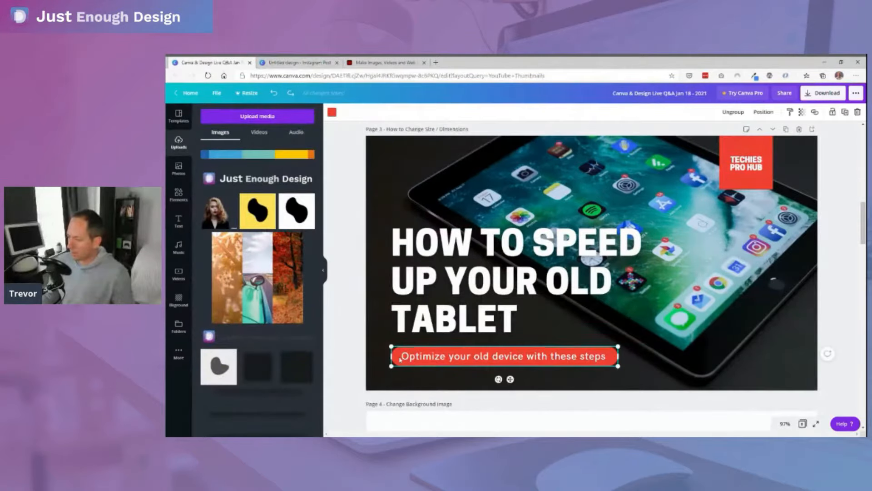
{"action": "left_click", "coordinate": [424, 358]}
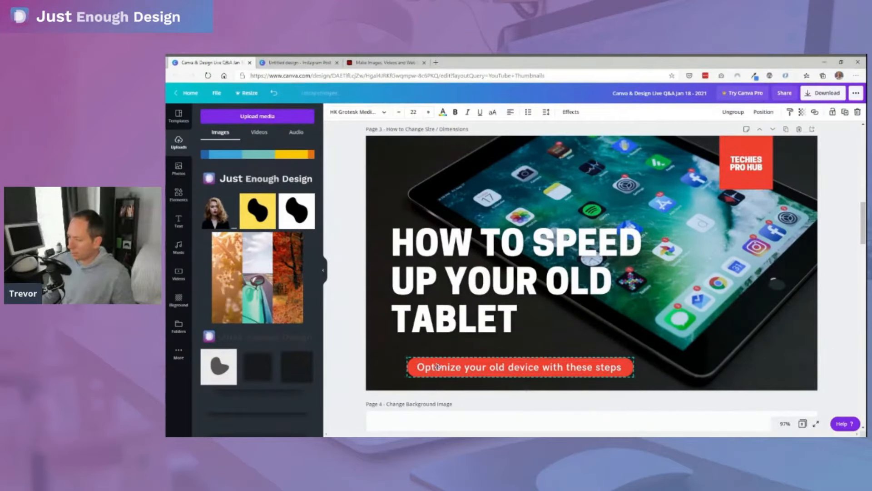
{"action": "left_click", "coordinate": [359, 364]}
{"action": "left_click", "coordinate": [411, 361]}
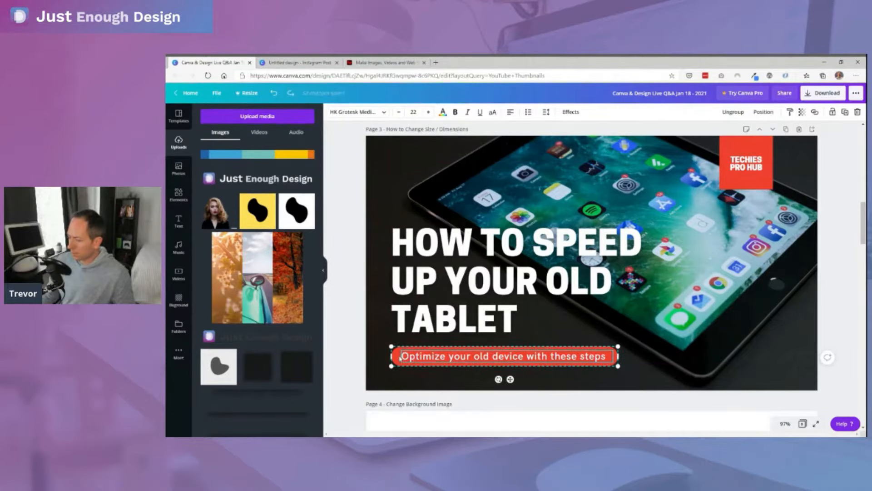
{"action": "right_click", "coordinate": [399, 358]}
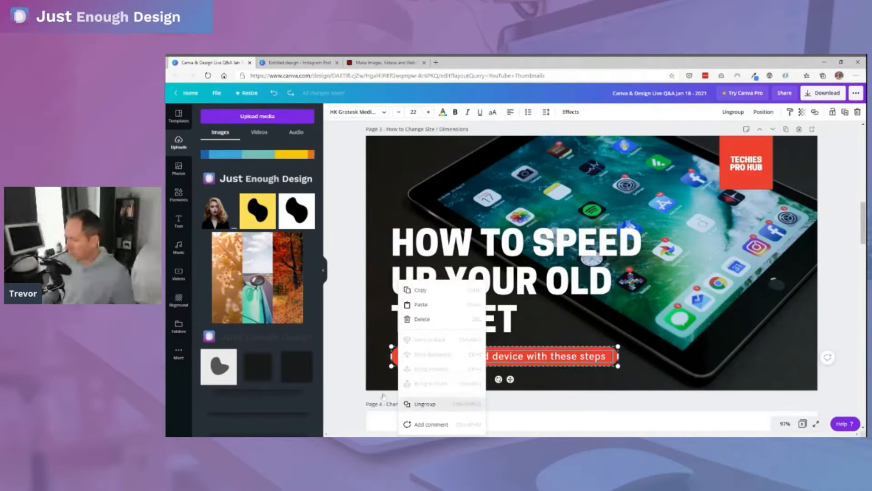
{"action": "left_click", "coordinate": [411, 403]}
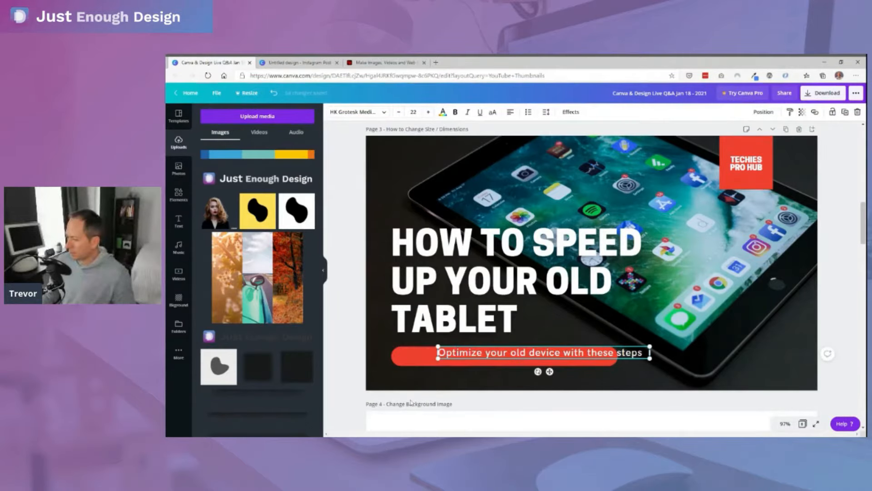
{"action": "key", "text": "ctrl+z"}
- Select the red banner shape together with its subtitle text on the thumbnail page and group them
{"action": "left_click", "coordinate": [354, 357]}
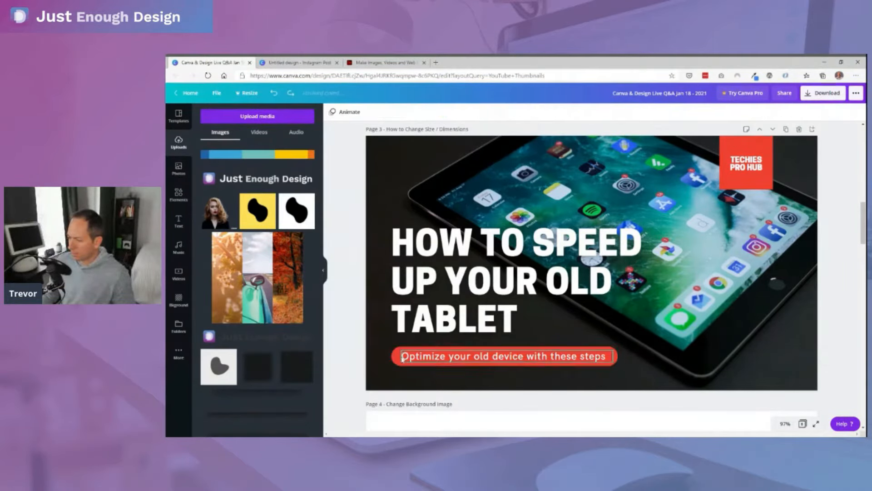
{"action": "left_click", "coordinate": [396, 357]}
{"action": "left_click", "coordinate": [409, 358], "text": "shift"}
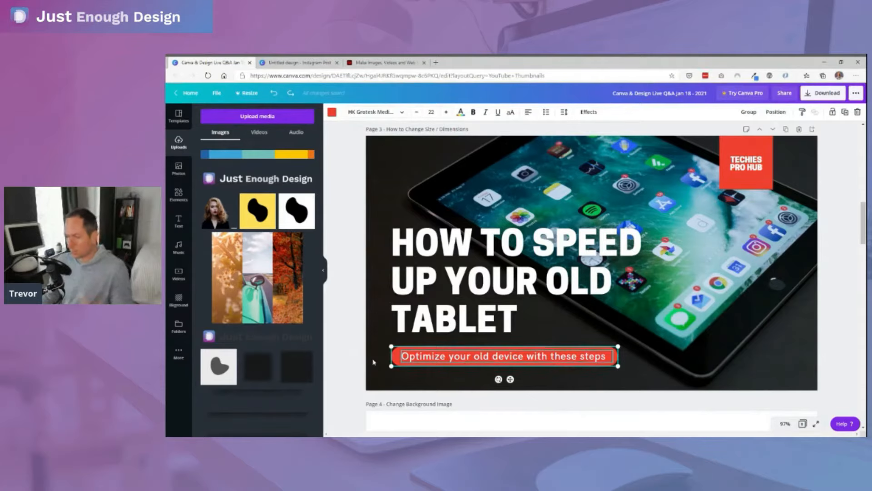
{"action": "right_click", "coordinate": [399, 358]}
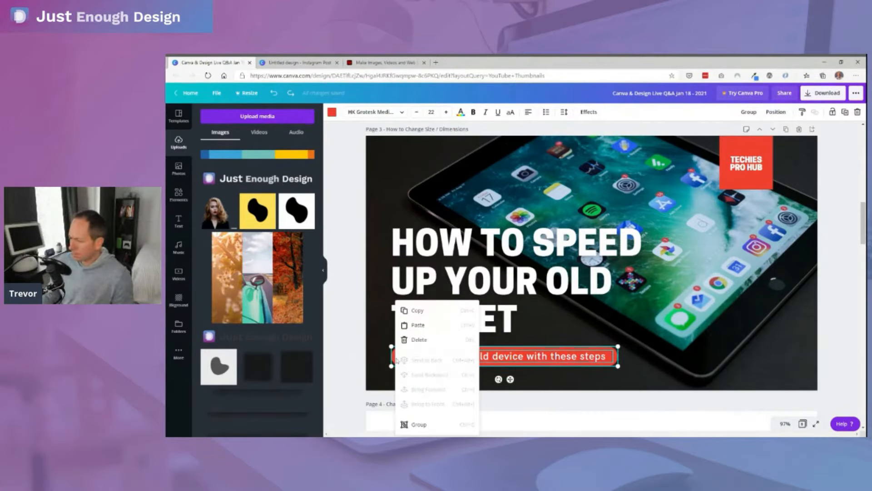
{"action": "left_click", "coordinate": [416, 425]}
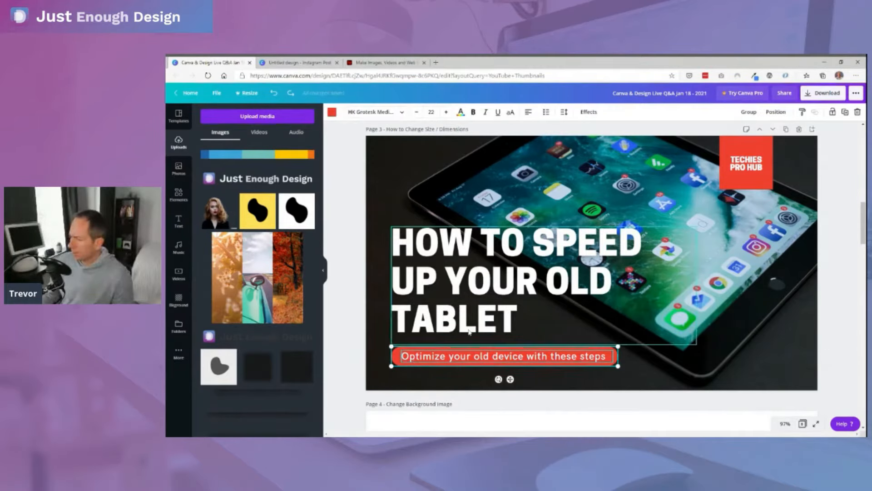
{"action": "left_click", "coordinate": [749, 113]}
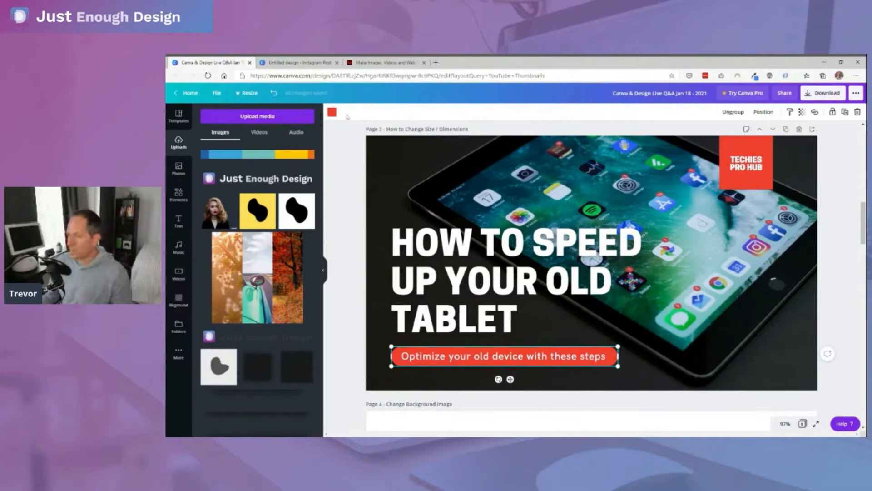
- Paste the copied banner group into the Instagram post below the headline, and move the headline up toward the middle of the design
{"action": "left_click", "coordinate": [307, 63]}
{"action": "key", "text": "ctrl+v"}
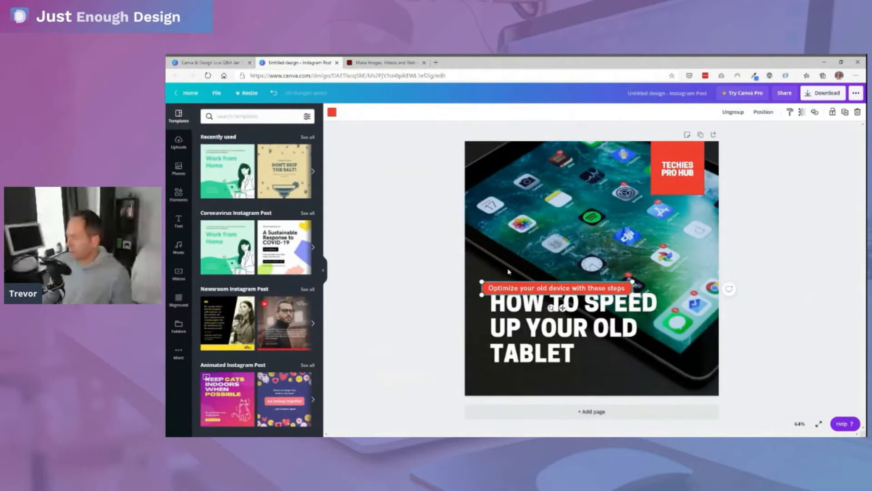
{"action": "left_click_drag", "start_coordinate": [492, 291], "coordinate": [499, 379]}
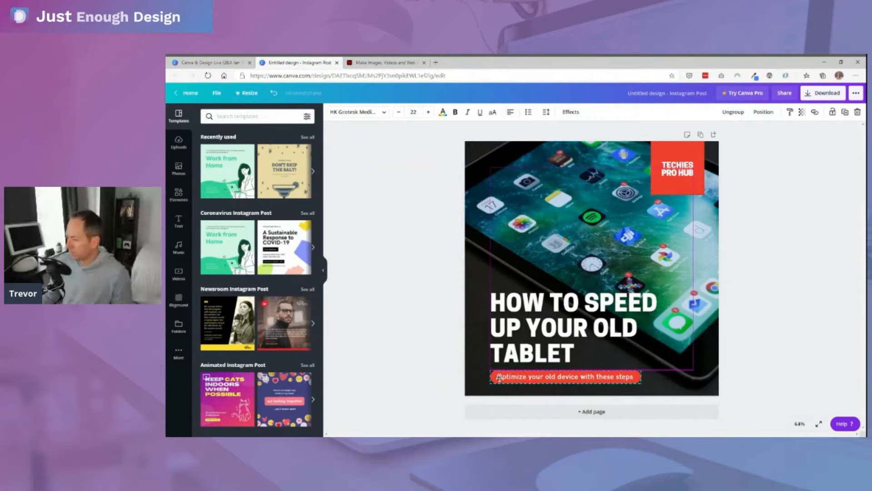
{"action": "left_click_drag", "start_coordinate": [574, 344], "coordinate": [574, 295]}
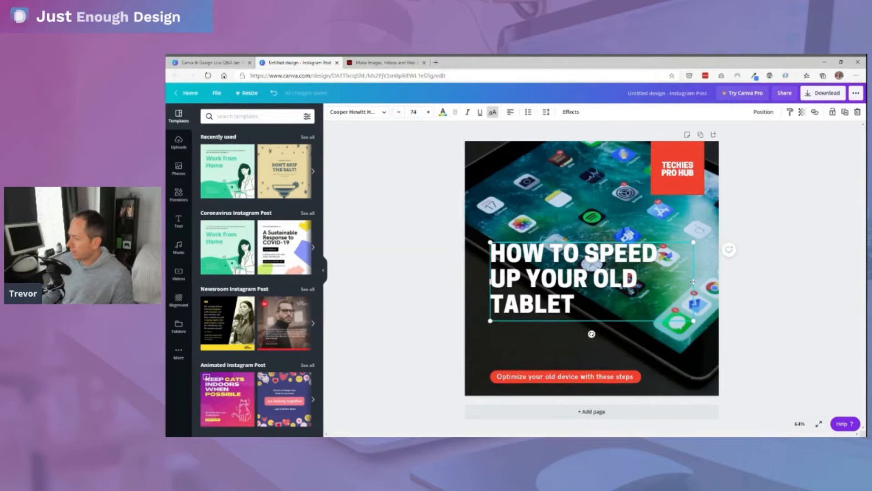
{"action": "left_click", "coordinate": [743, 294]}
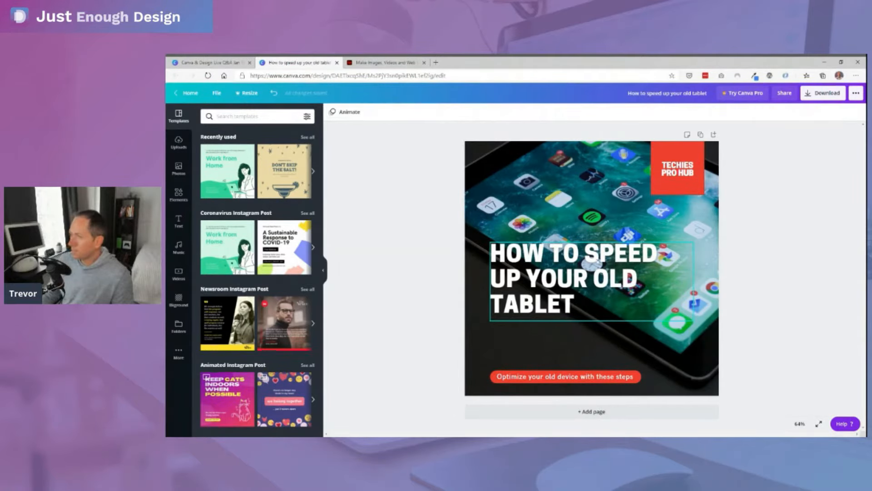
- Compare the layout of the original thumbnail design with the new Instagram post
{"action": "left_click", "coordinate": [181, 64]}
{"action": "left_click", "coordinate": [285, 65]}
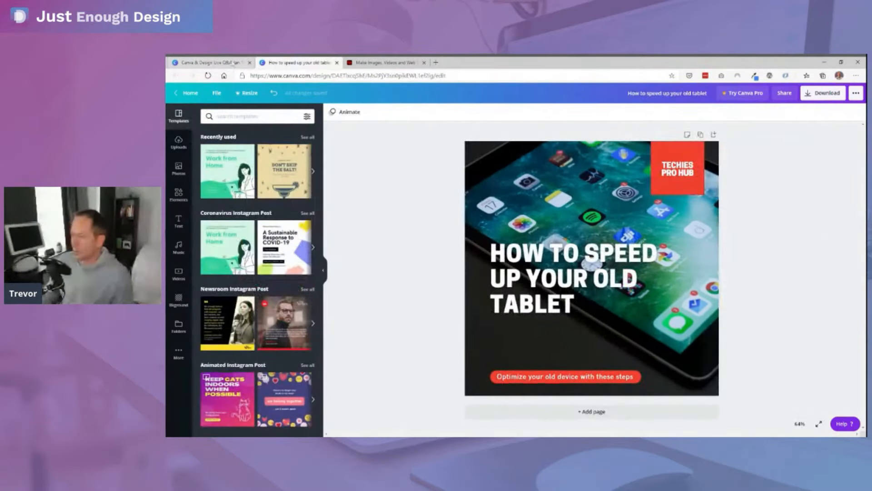
{"action": "left_click", "coordinate": [232, 63]}
{"action": "left_click", "coordinate": [285, 65]}
{"action": "left_click", "coordinate": [232, 63]}
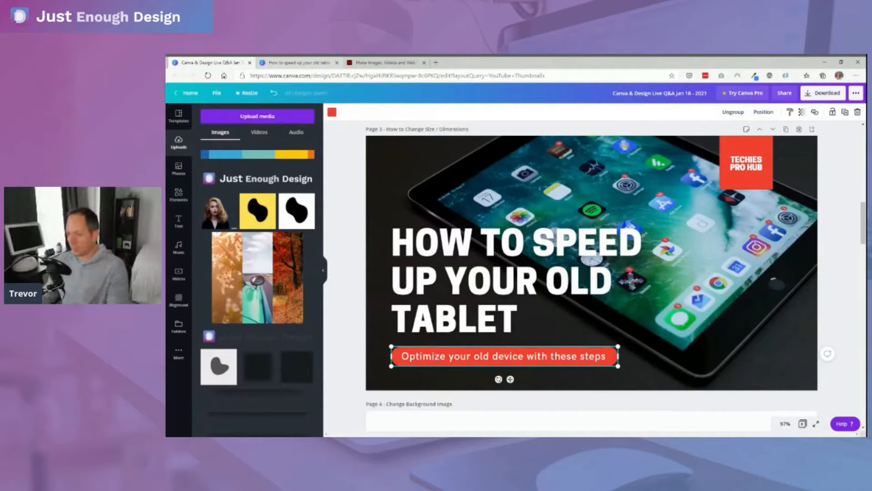
{"action": "left_click", "coordinate": [286, 64]}
{"action": "left_click", "coordinate": [215, 64]}
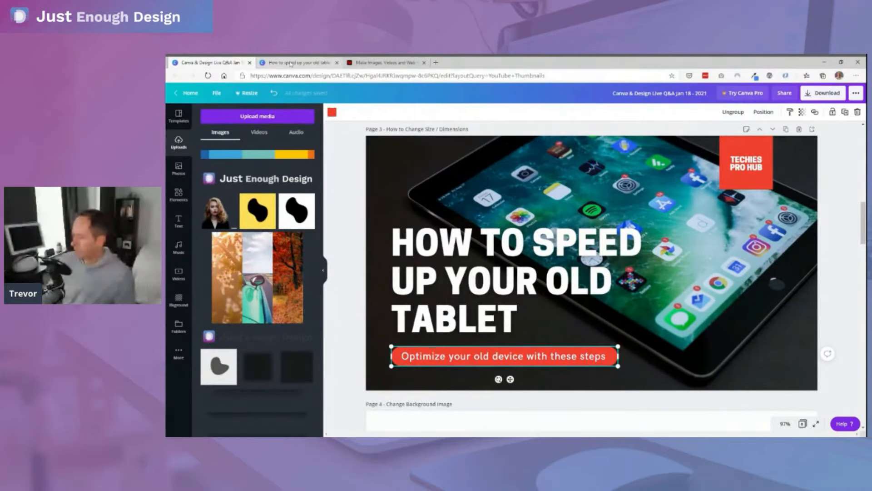
- Narrow the headline's text box in the Instagram post to fit its text, and enlarge the headline to font size 91.8
{"action": "left_click", "coordinate": [290, 64]}
{"action": "left_click", "coordinate": [574, 383]}
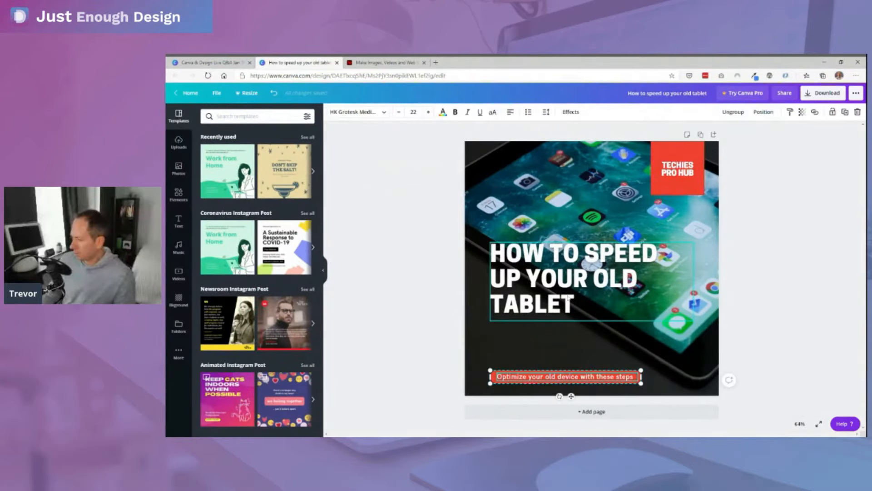
{"action": "left_click", "coordinate": [645, 287]}
{"action": "left_click_drag", "start_coordinate": [694, 281], "coordinate": [664, 282]}
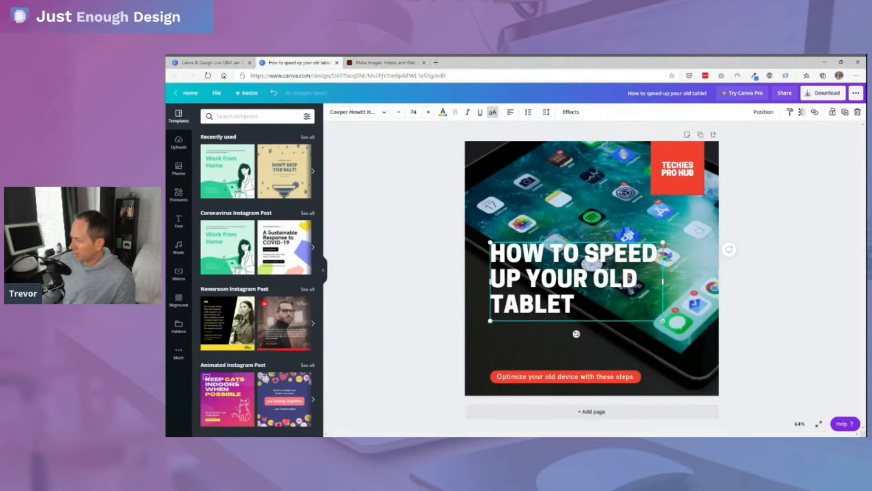
{"action": "left_click_drag", "start_coordinate": [663, 320], "coordinate": [703, 346]}
{"action": "left_click", "coordinate": [596, 353]}
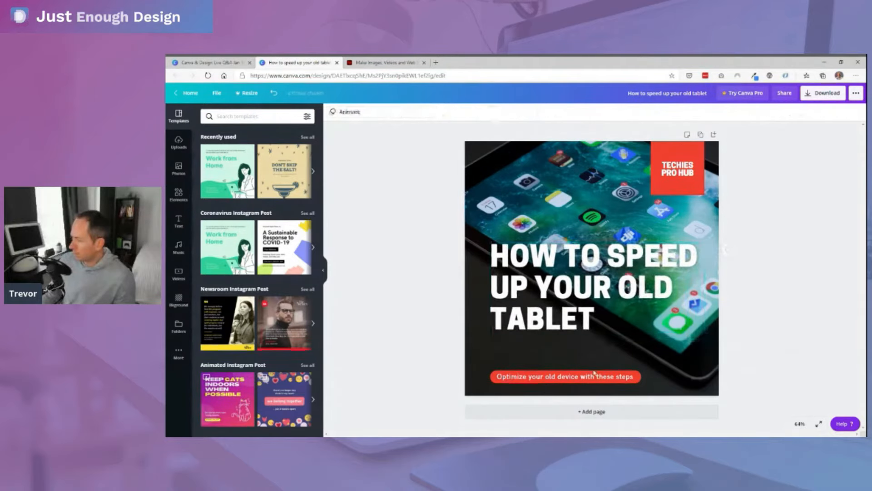
- Enlarge the red banner group to text size 29.5, place it just beneath the headline, and shift the headline slightly down
{"action": "left_click_drag", "start_coordinate": [559, 379], "coordinate": [552, 349]}
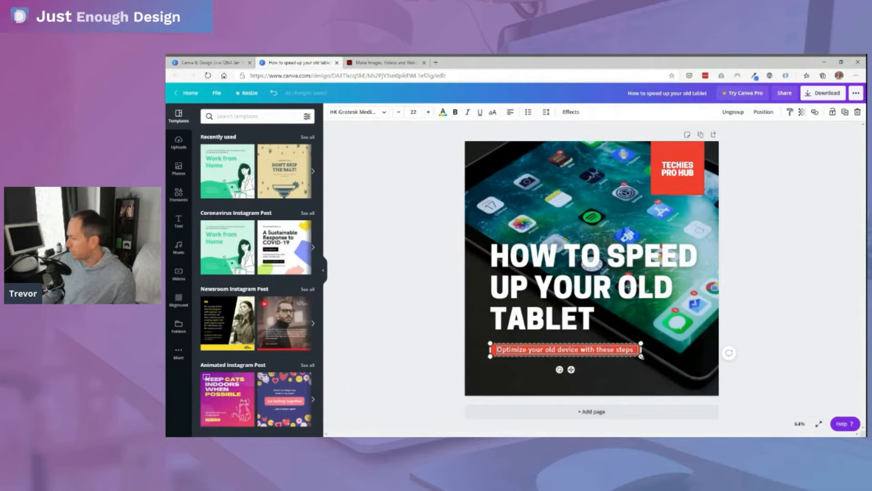
{"action": "left_click_drag", "start_coordinate": [644, 361], "coordinate": [695, 366]}
{"action": "left_click", "coordinate": [715, 354]}
{"action": "left_click_drag", "start_coordinate": [590, 351], "coordinate": [590, 360]}
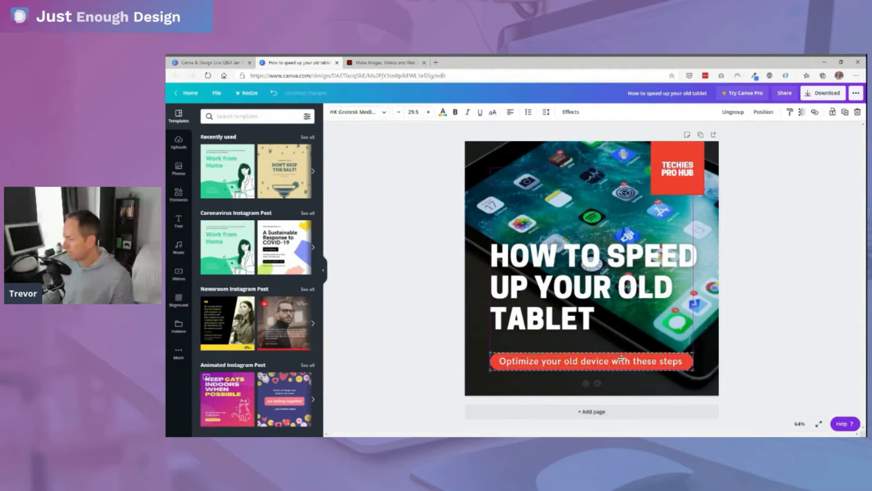
{"action": "left_click", "coordinate": [581, 321]}
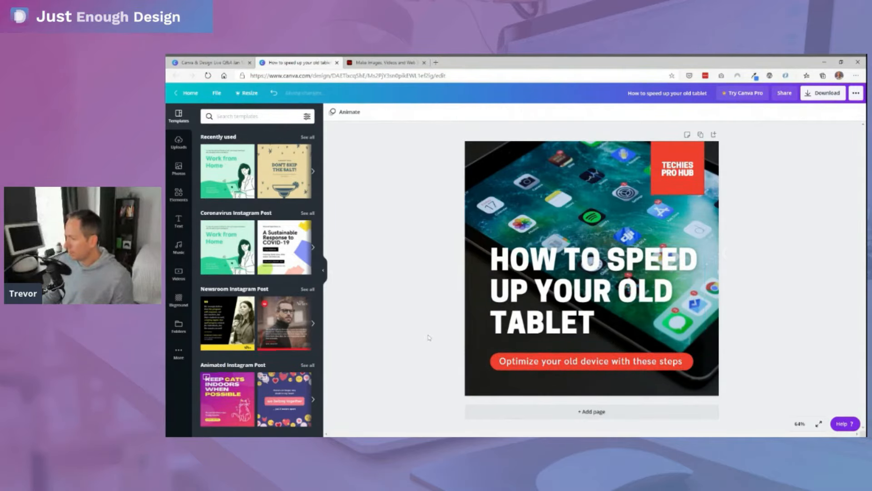
- Nudge the headline slightly closer to the red banner, and compare the Instagram post with the original thumbnail design
{"action": "left_click", "coordinate": [238, 62]}
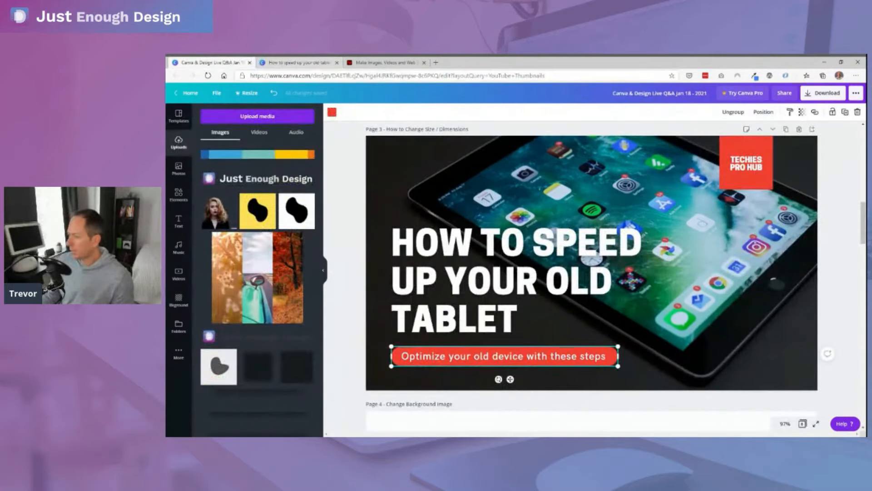
{"action": "left_click", "coordinate": [349, 164]}
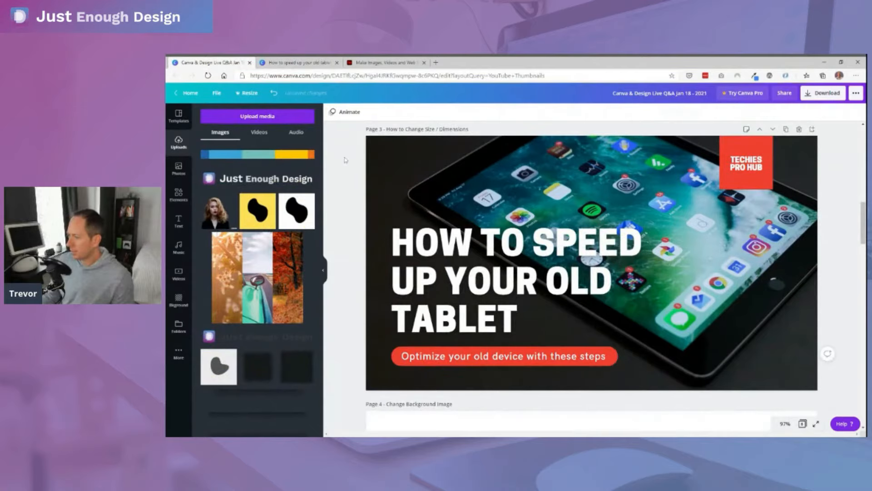
{"action": "left_click", "coordinate": [298, 63]}
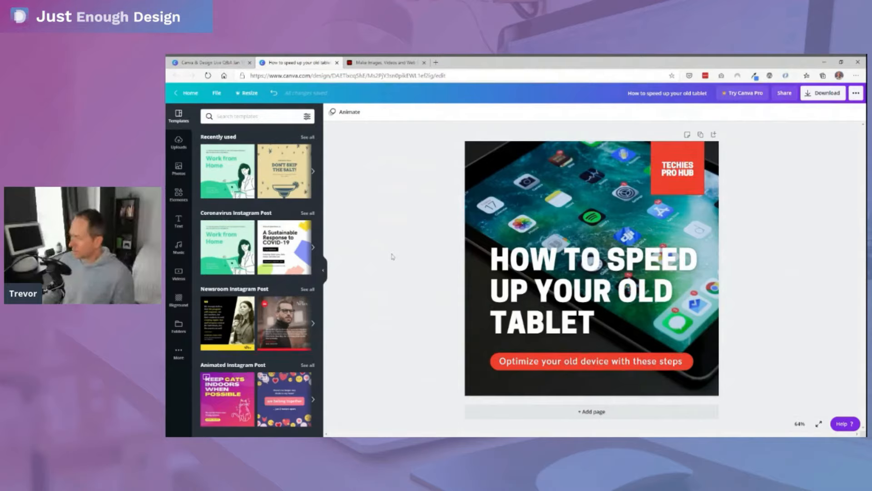
{"action": "left_click", "coordinate": [548, 284]}
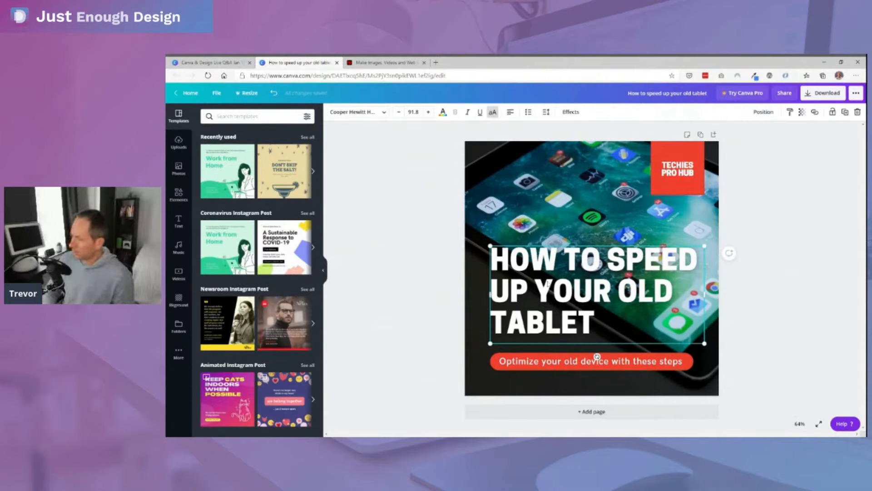
{"action": "key", "text": "Down"}
{"action": "key", "text": "Down"}
{"action": "key", "text": "Down"}
{"action": "key", "text": "Down"}
{"action": "key", "text": "Down"}
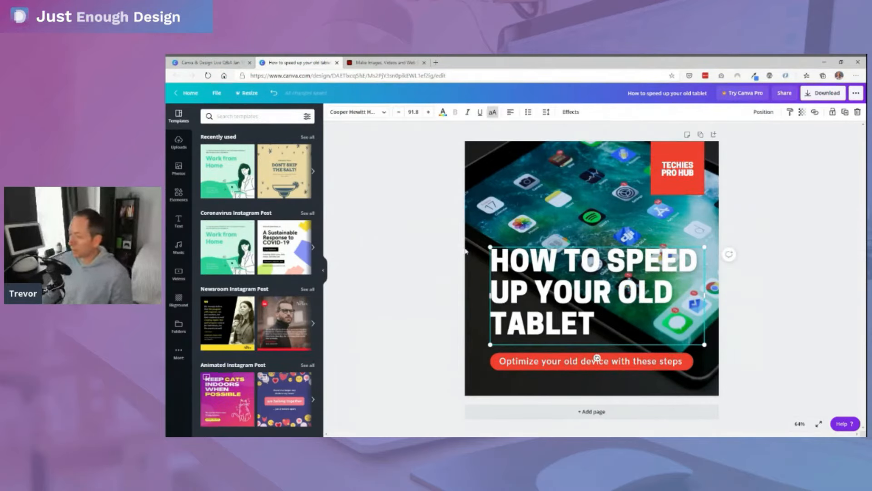
{"action": "left_click", "coordinate": [438, 241]}
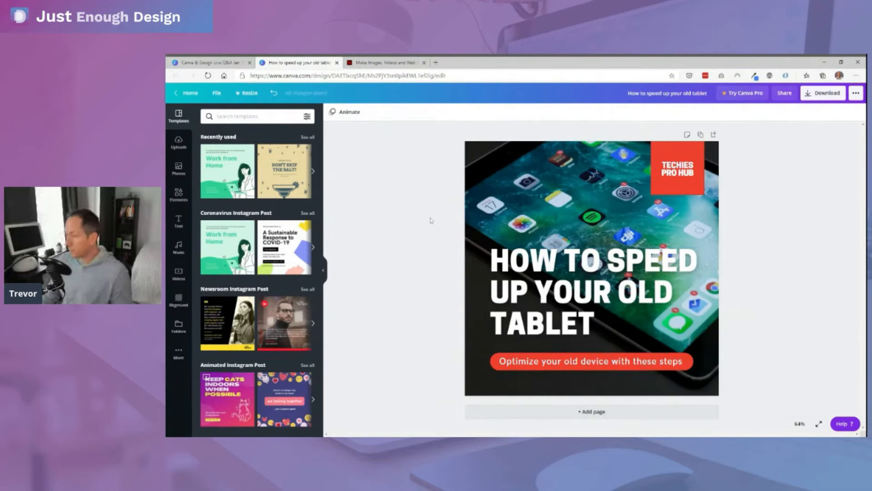
{"action": "left_click", "coordinate": [213, 62]}
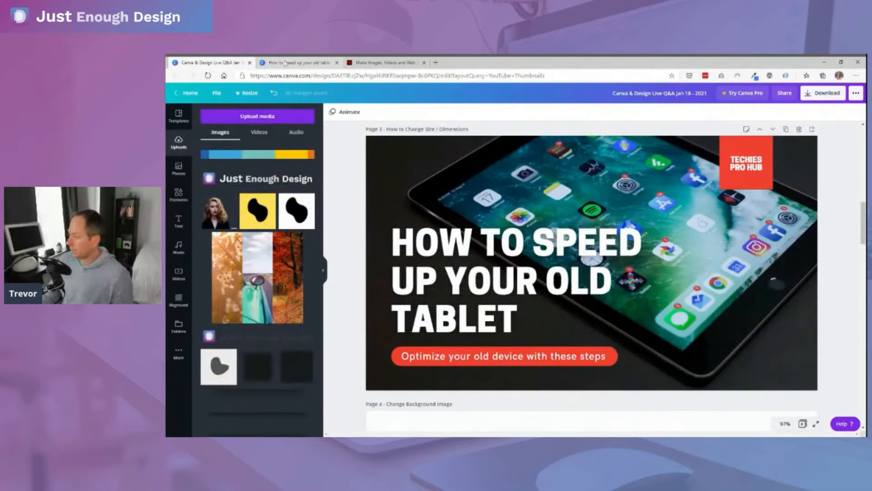